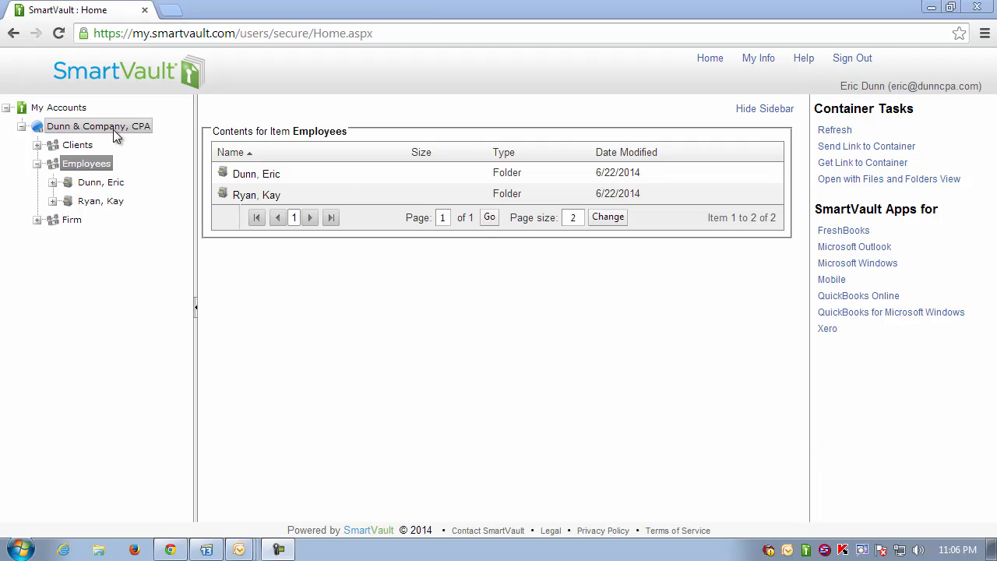
- Select the Dunn & Company, CPA account to view its storage and user-licence usage
{"action": "left_click", "coordinate": [88, 130]}
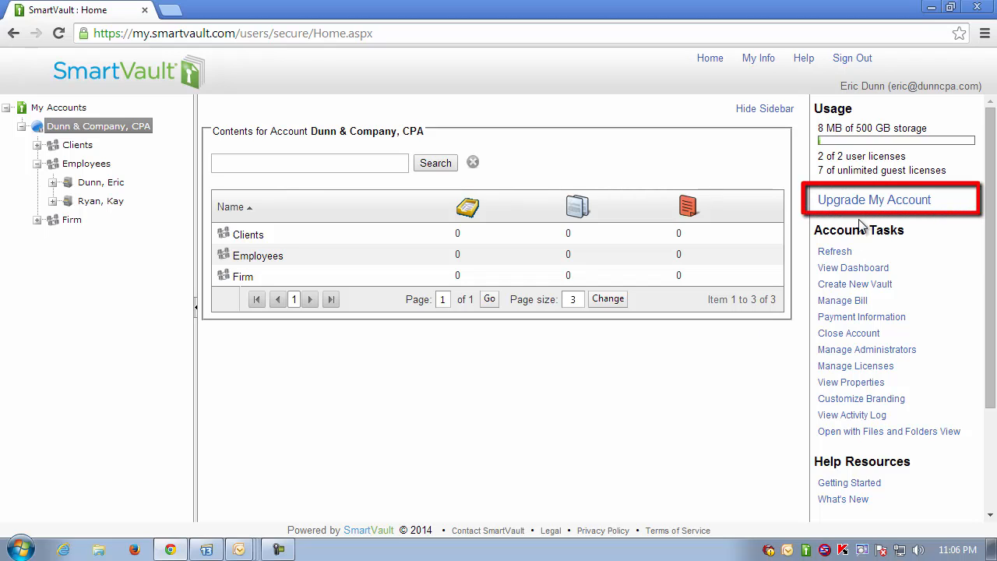
- Add 1 extra User to the billing plan, bringing the annual total to $540.00 for 3 users
{"action": "left_click", "coordinate": [883, 201]}
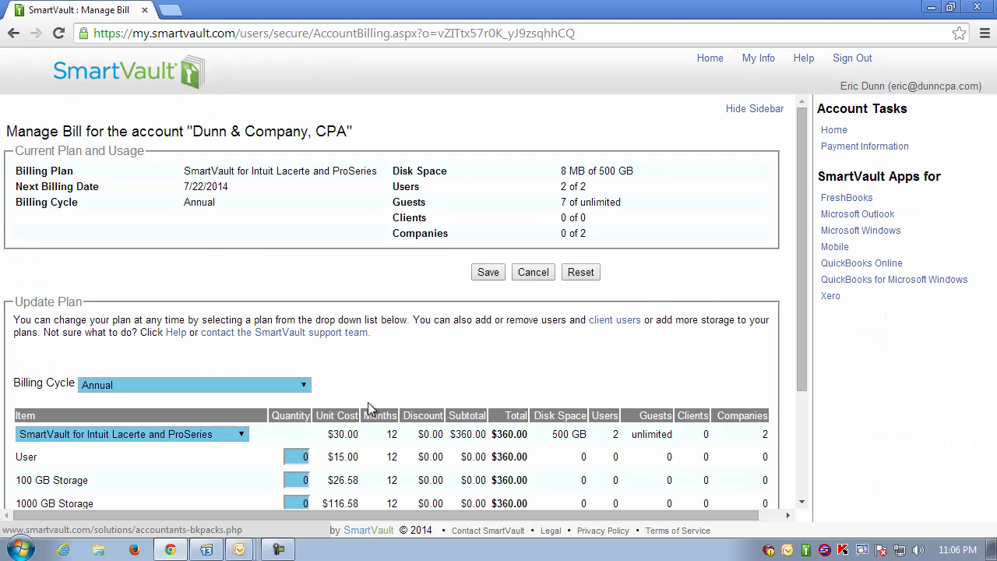
{"action": "scroll", "coordinate": [372, 348], "scroll_direction": "down", "scroll_amount": 2}
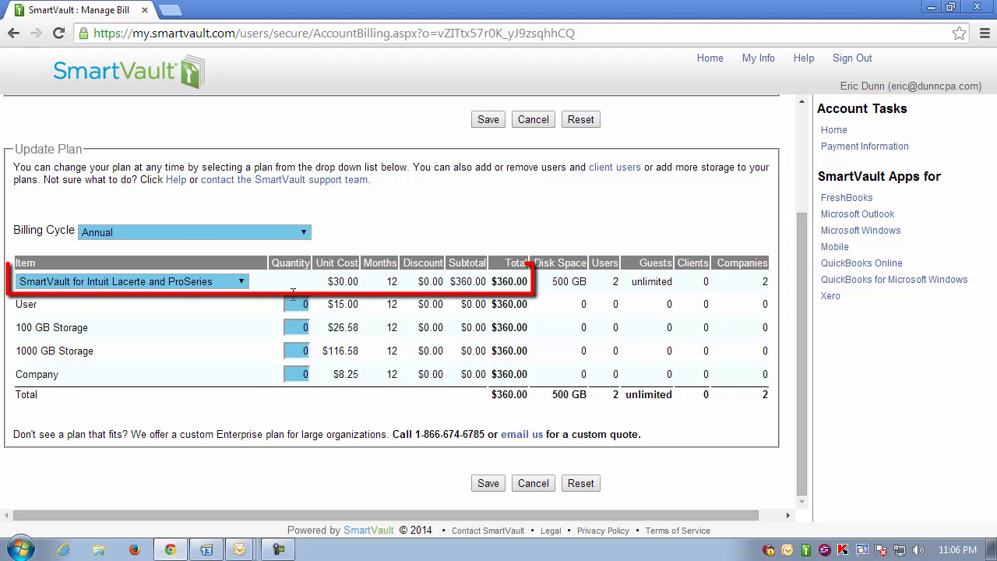
{"action": "left_click", "coordinate": [292, 304]}
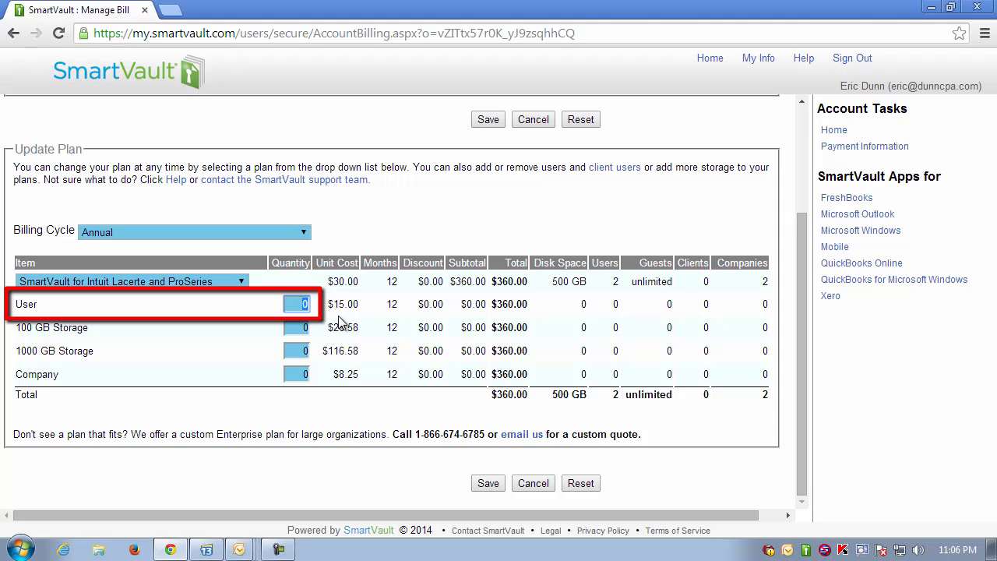
{"action": "type", "text": "1"}
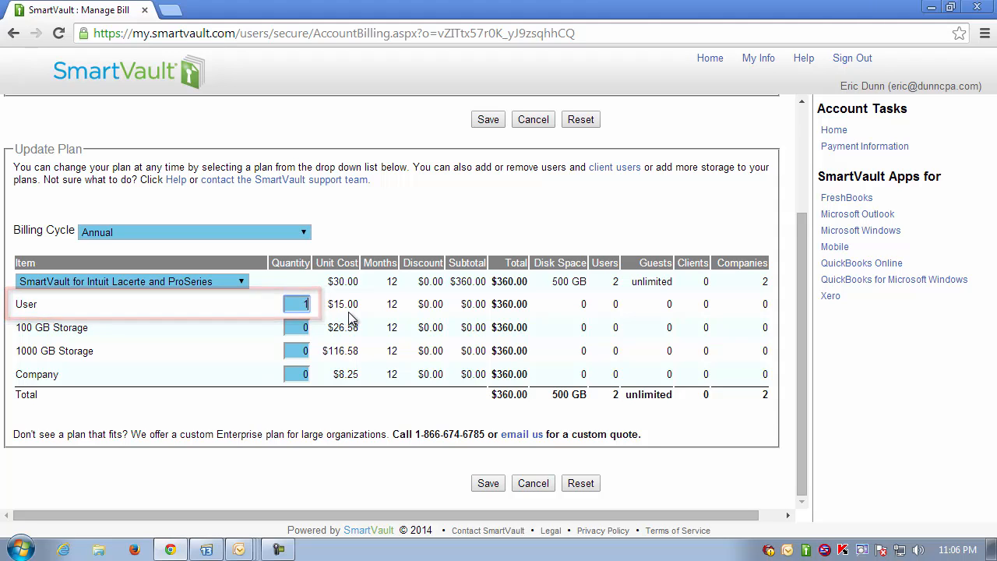
{"action": "left_click", "coordinate": [371, 322]}
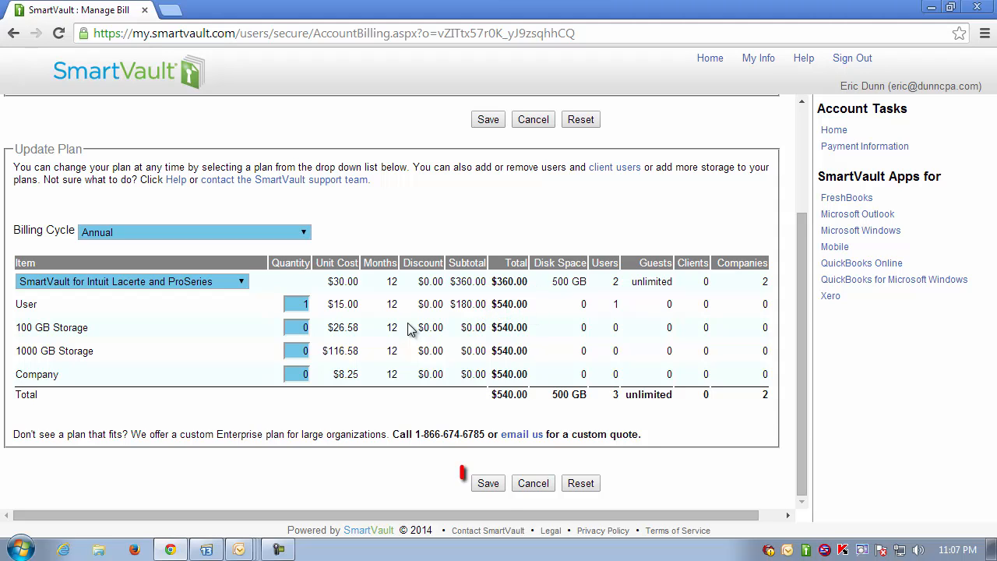
- Save and confirm the plan change, then reload the account to show 2 of 3 licenses used
{"action": "left_click", "coordinate": [489, 485]}
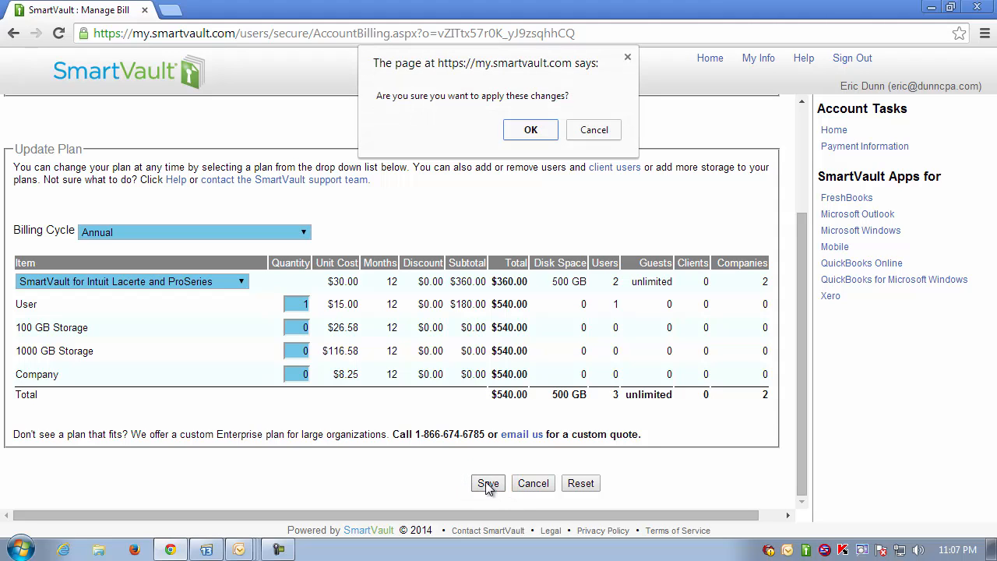
{"action": "left_click", "coordinate": [530, 131]}
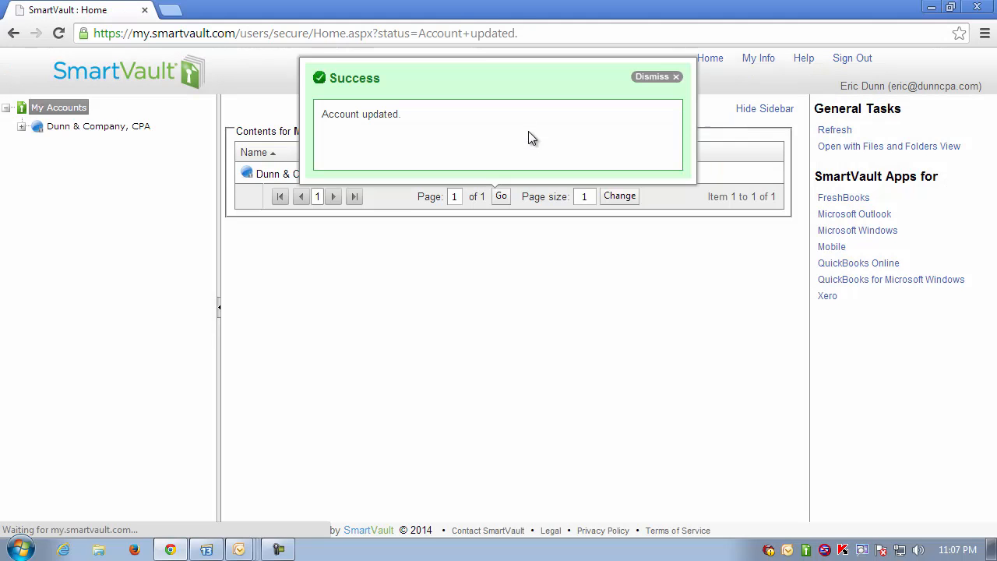
{"action": "left_click", "coordinate": [135, 127]}
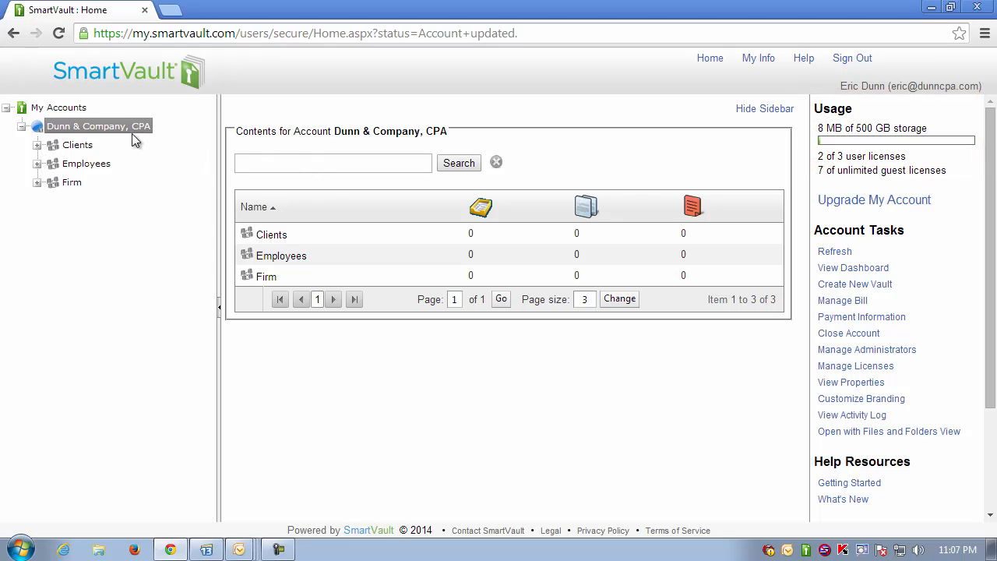
{"action": "left_click", "coordinate": [131, 125]}
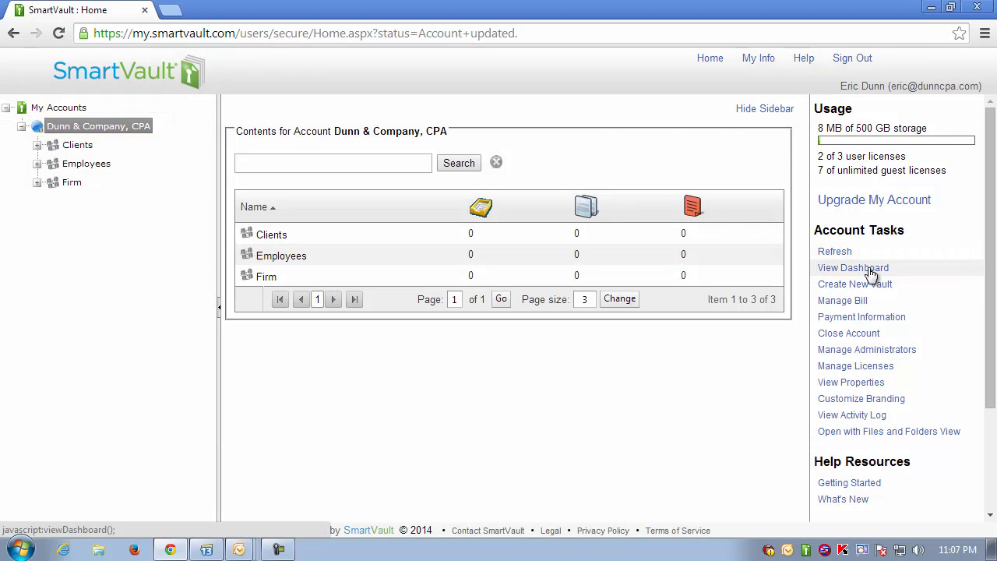
- From the firm dashboard's Employees list, start a new blank employee entry
{"action": "left_click", "coordinate": [853, 268]}
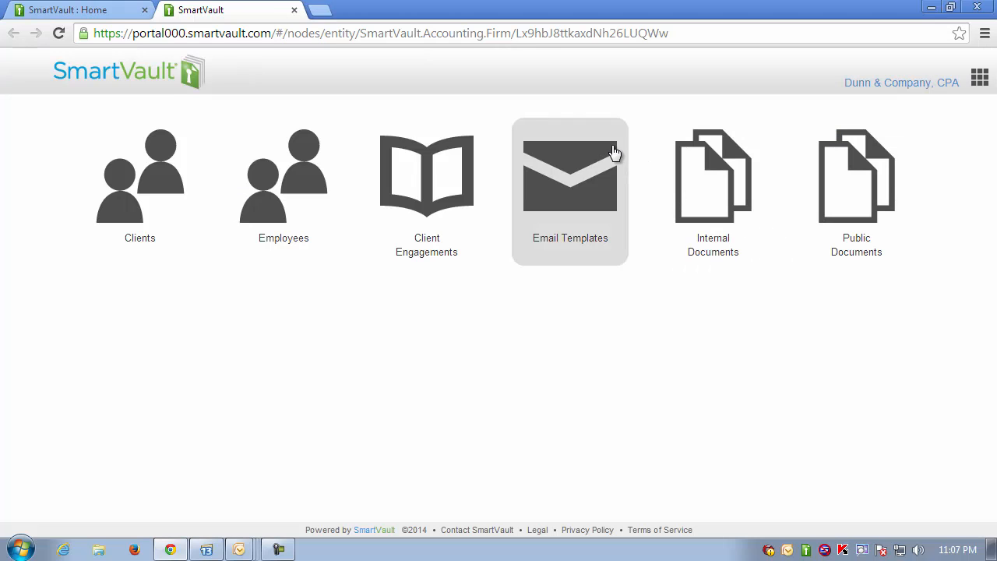
{"action": "left_click", "coordinate": [288, 187]}
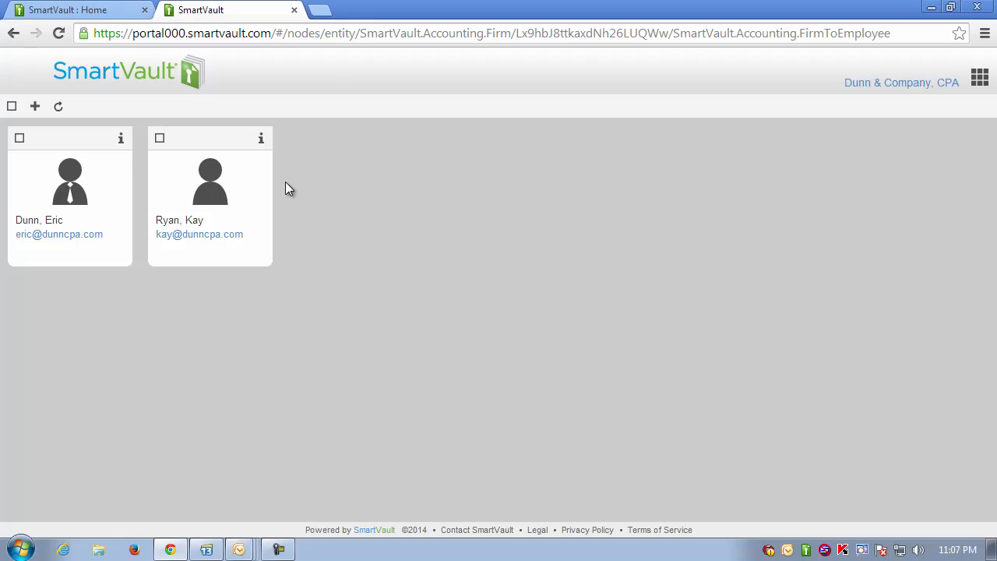
{"action": "left_click", "coordinate": [35, 107]}
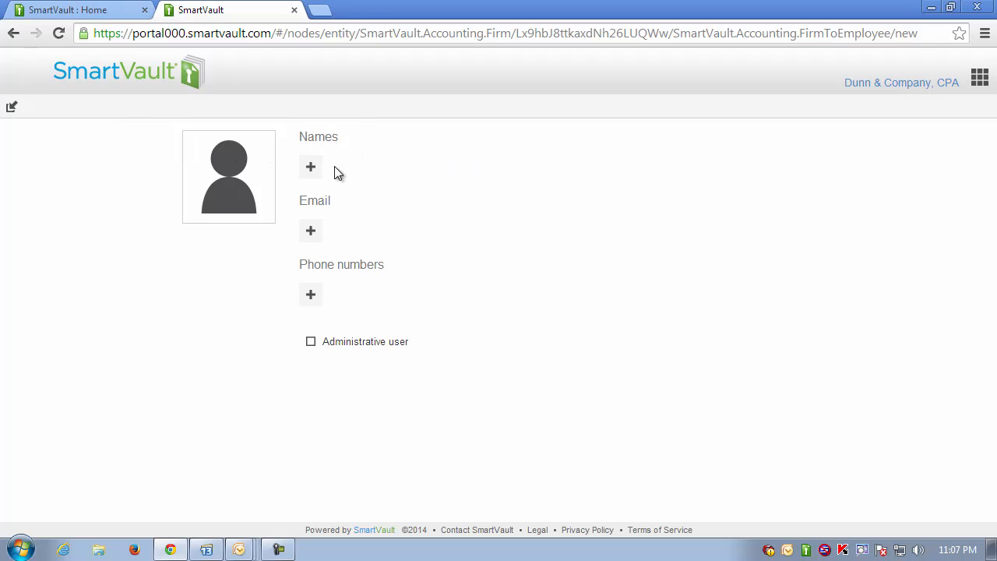
- Enter the new employee's first and last name
{"action": "left_click", "coordinate": [311, 170]}
{"action": "left_click", "coordinate": [357, 164]}
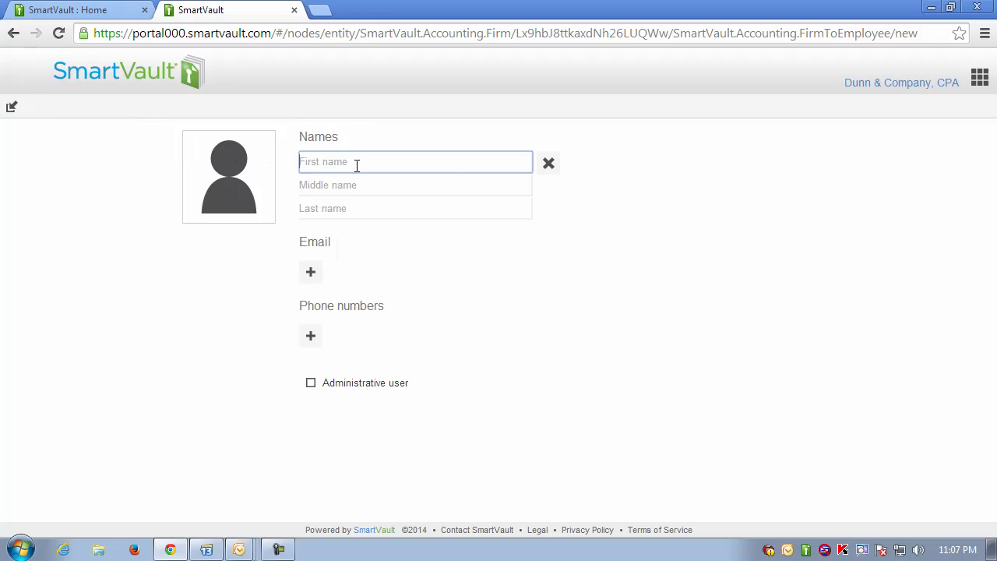
{"action": "key", "text": "Tab"}
{"action": "key", "text": "Tab"}
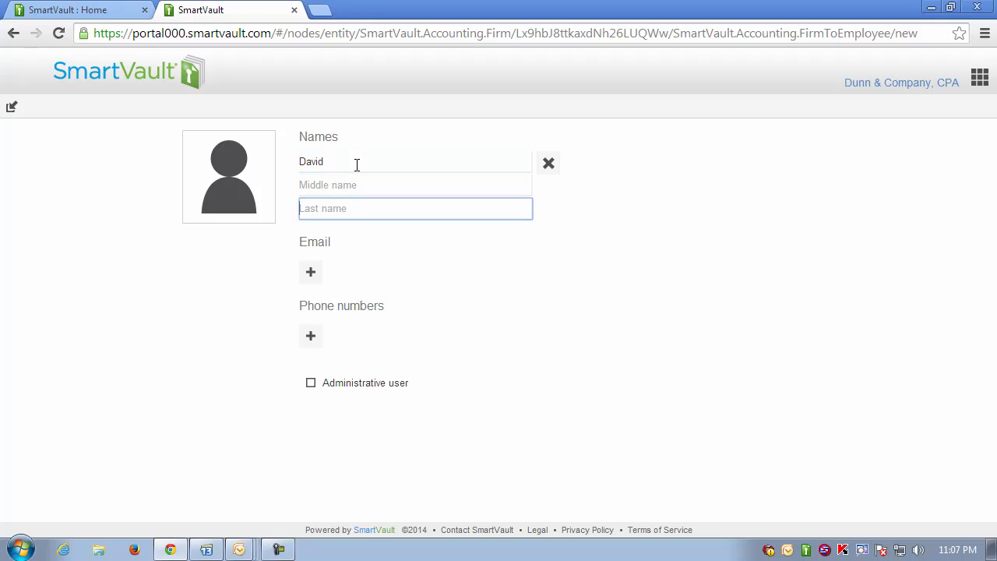
{"action": "key", "text": "Tab"}
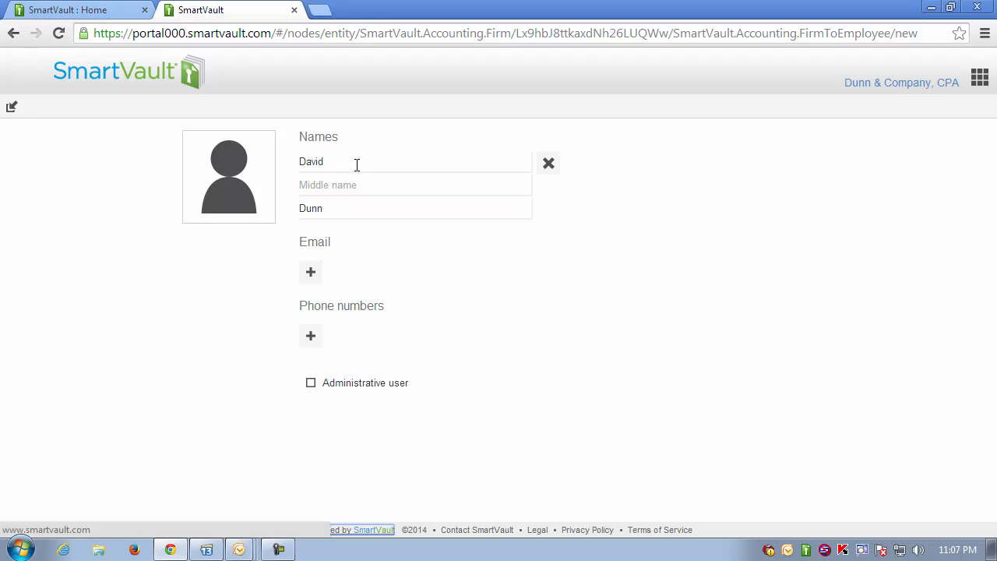
- Add the employee's work e-mail address and save the new employee
{"action": "left_click", "coordinate": [311, 274]}
{"action": "left_click", "coordinate": [313, 266]}
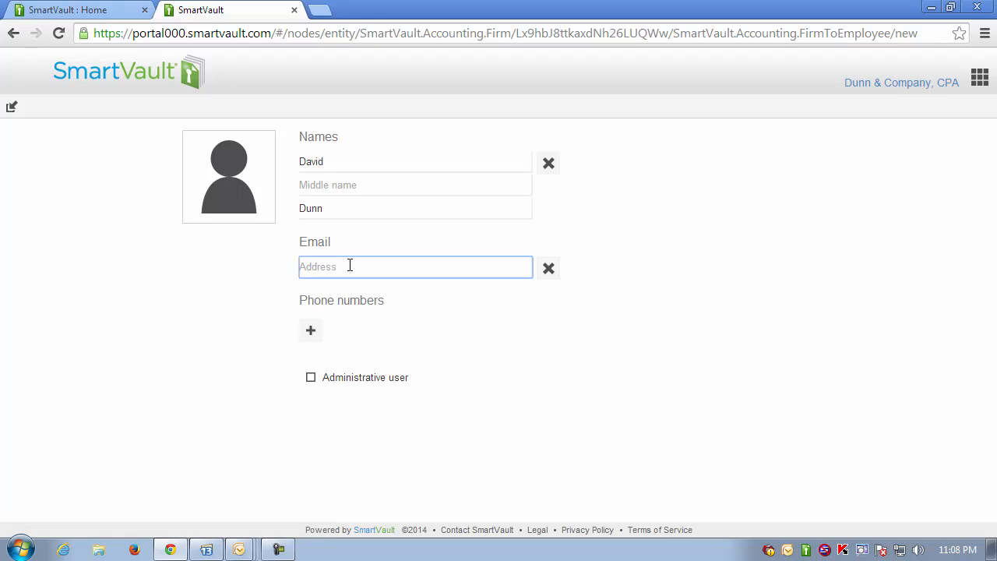
{"action": "key", "text": "Tab"}
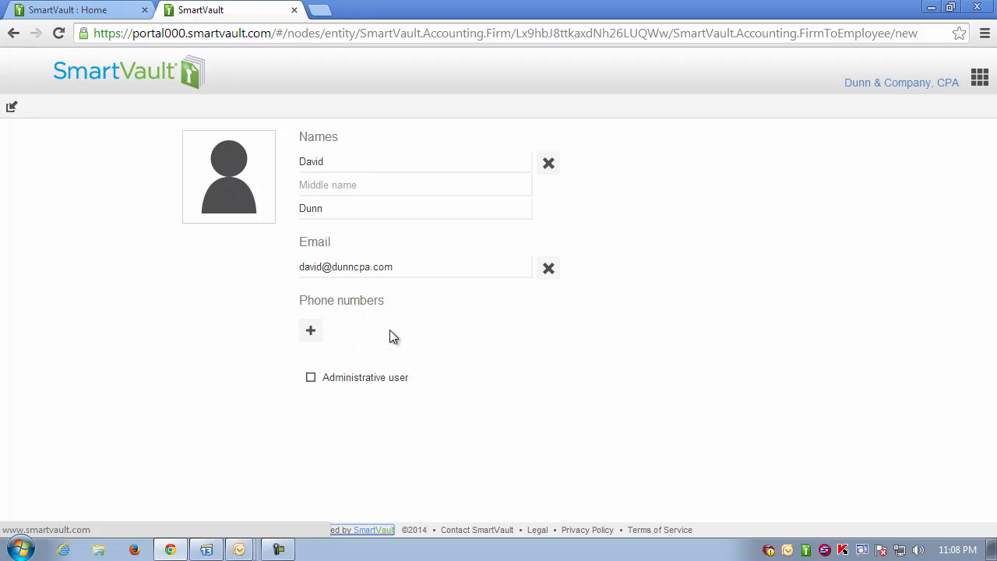
{"action": "left_click", "coordinate": [12, 107]}
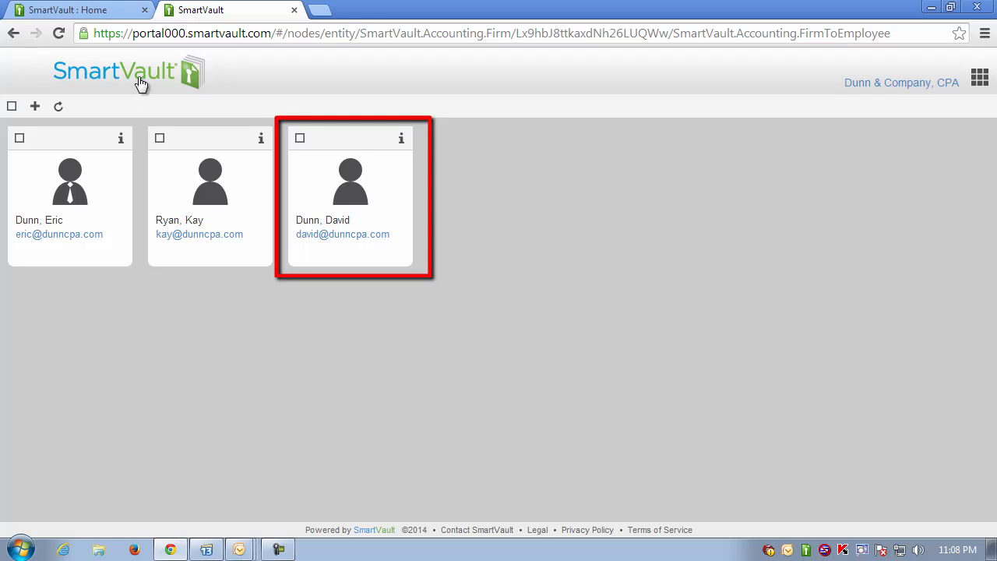
- Return to the firm page, open Clients, and open Allie's Babysitting Service's details
{"action": "left_click", "coordinate": [14, 38]}
{"action": "left_click", "coordinate": [14, 37]}
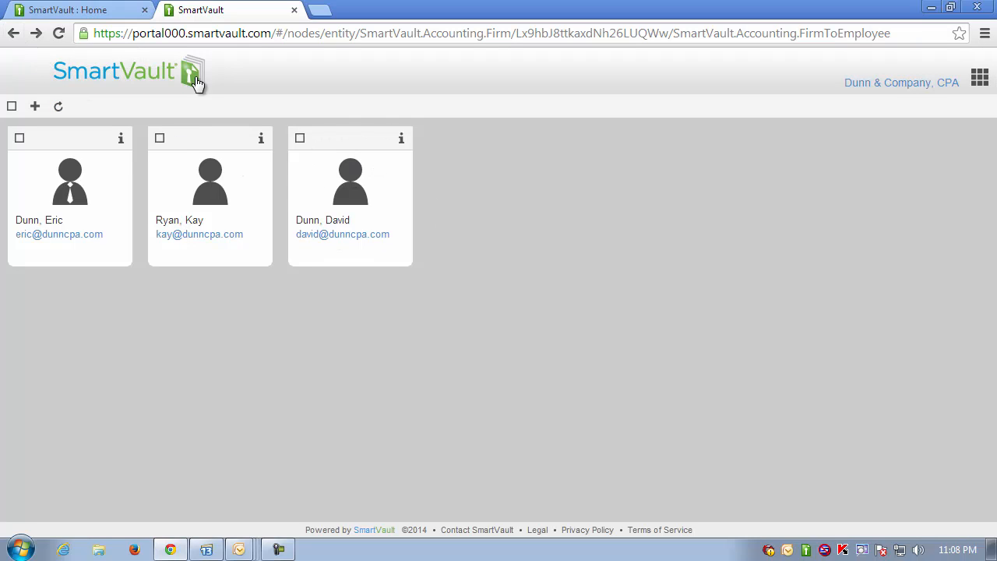
{"action": "left_click", "coordinate": [14, 35]}
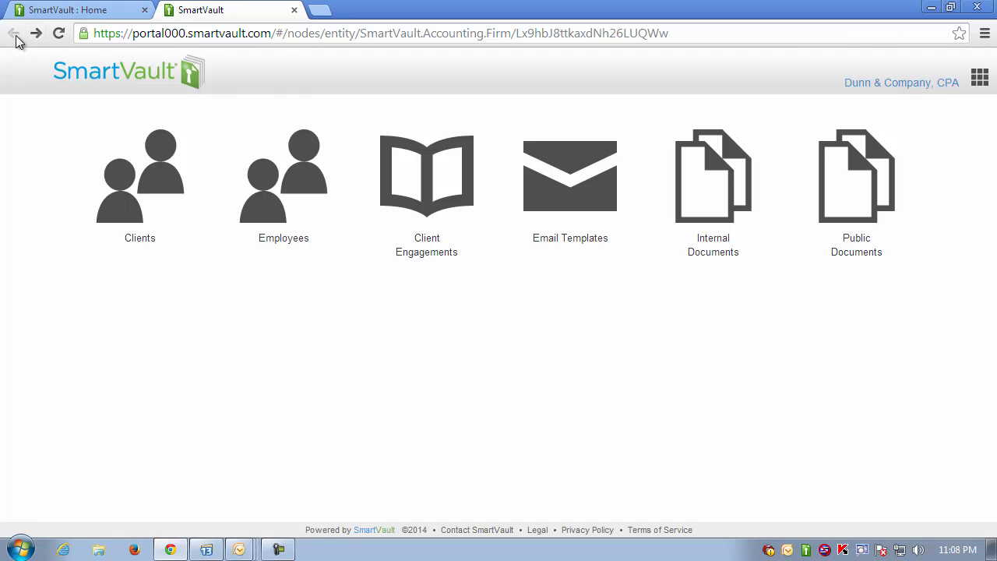
{"action": "left_click", "coordinate": [145, 170]}
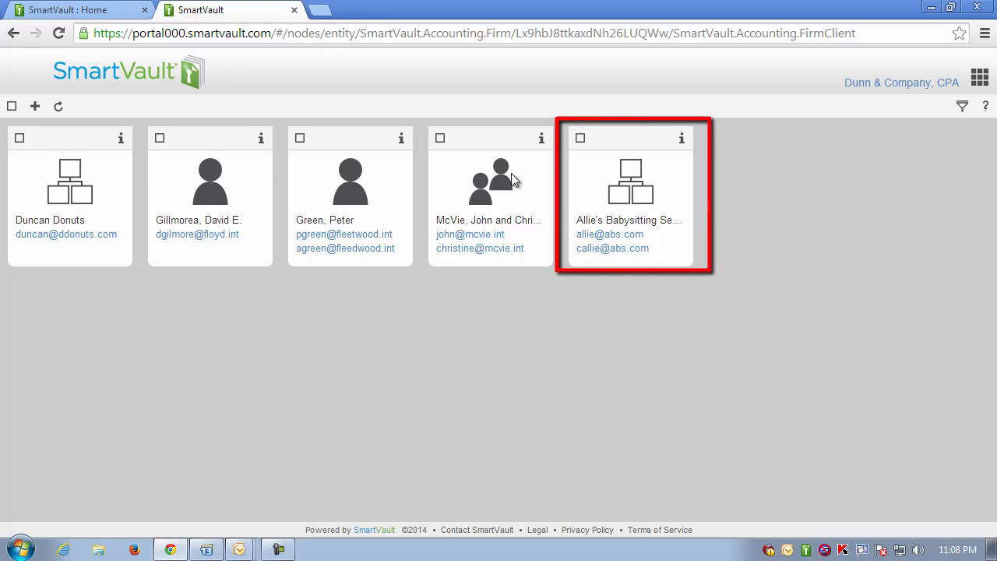
{"action": "left_click", "coordinate": [681, 139]}
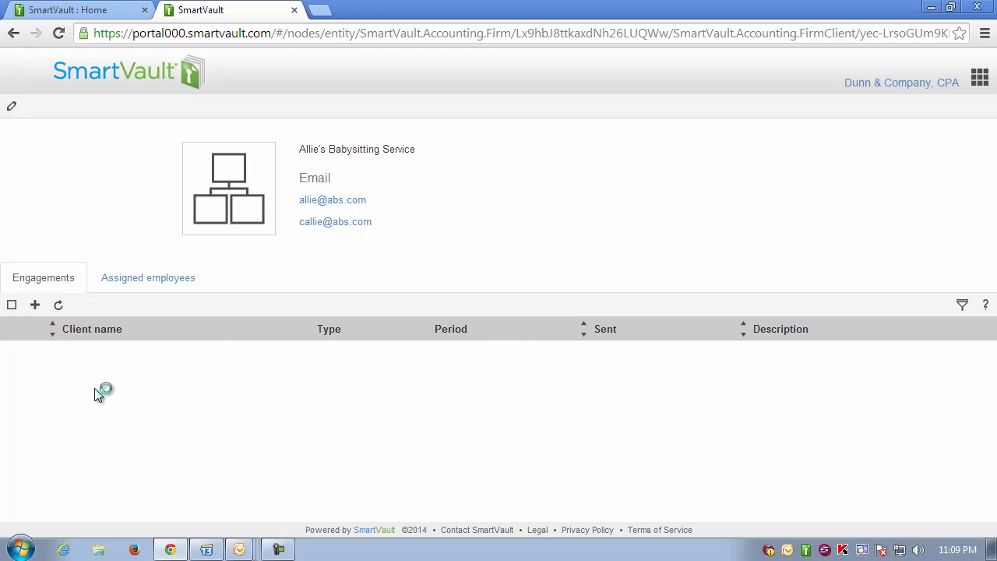
- Add the new employee under Assigned employees as Allie's Babysitting Service's firm manager
{"action": "left_click", "coordinate": [162, 281]}
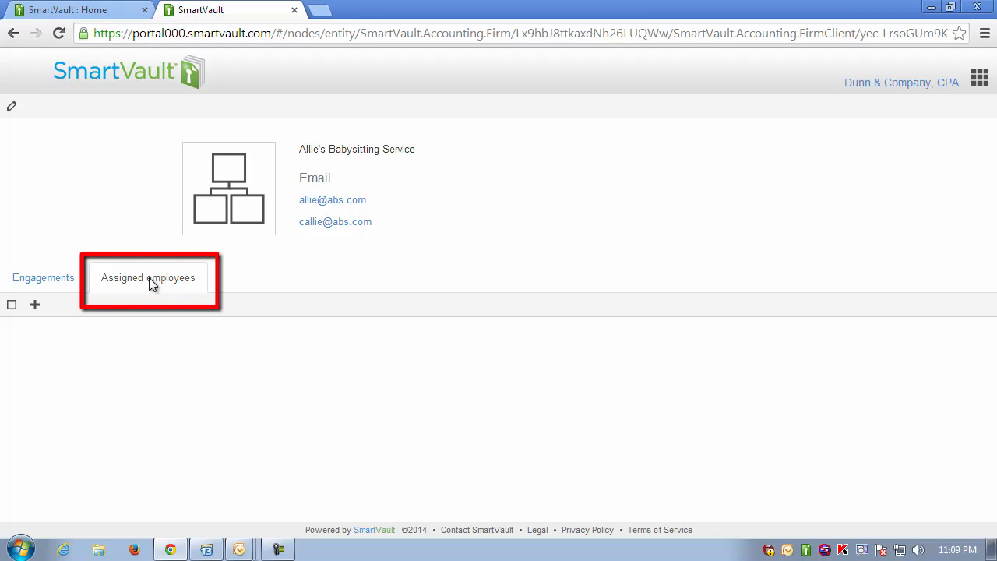
{"action": "left_click", "coordinate": [45, 309]}
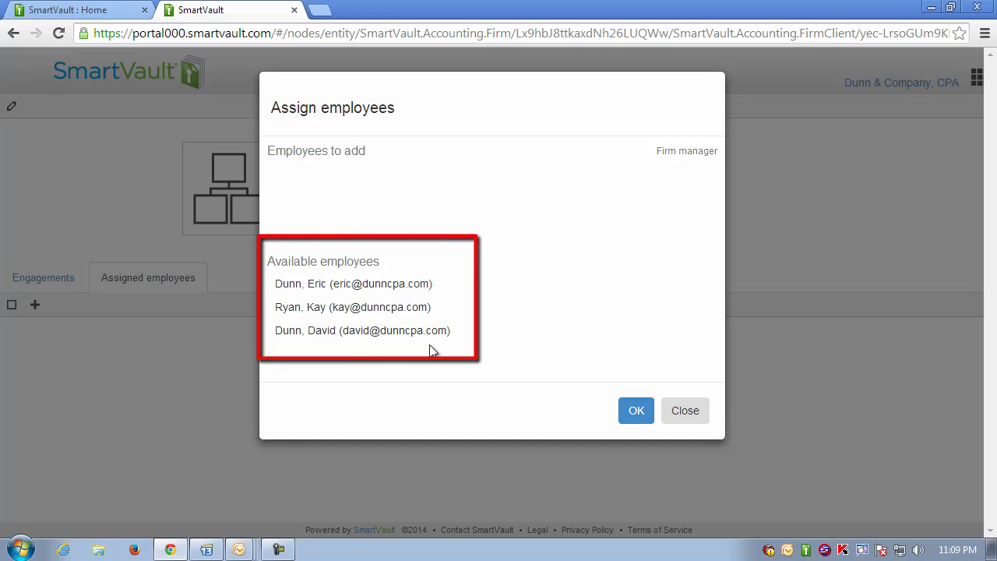
{"action": "left_click", "coordinate": [402, 339]}
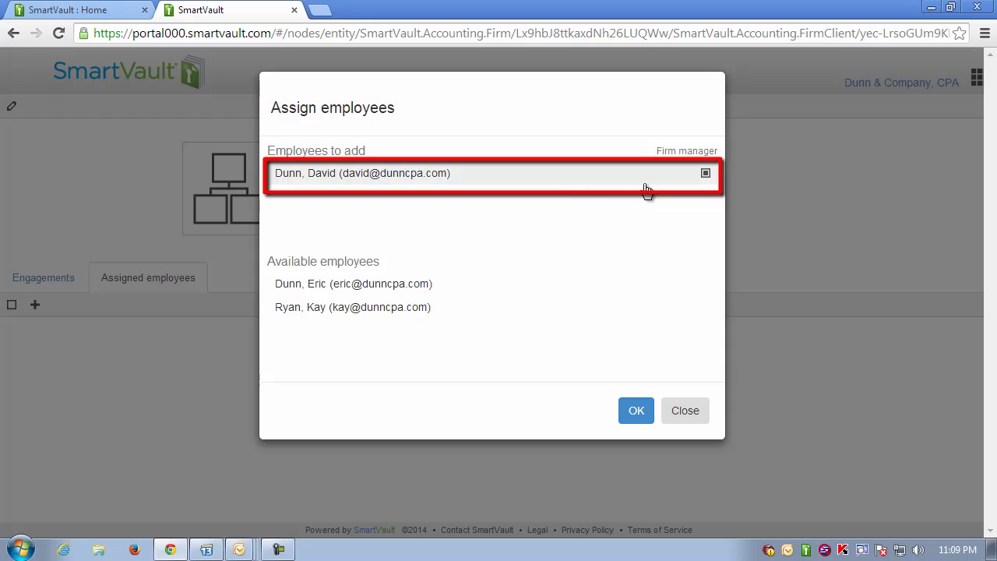
{"action": "left_click", "coordinate": [635, 412]}
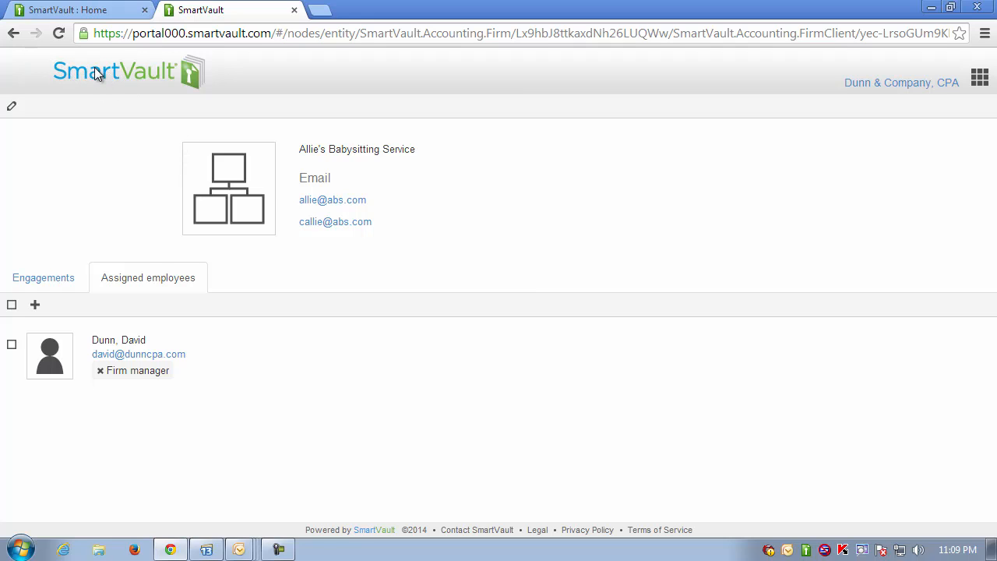
- Return to the account home and show the Employees folder holding three employee folders
{"action": "left_click", "coordinate": [94, 68]}
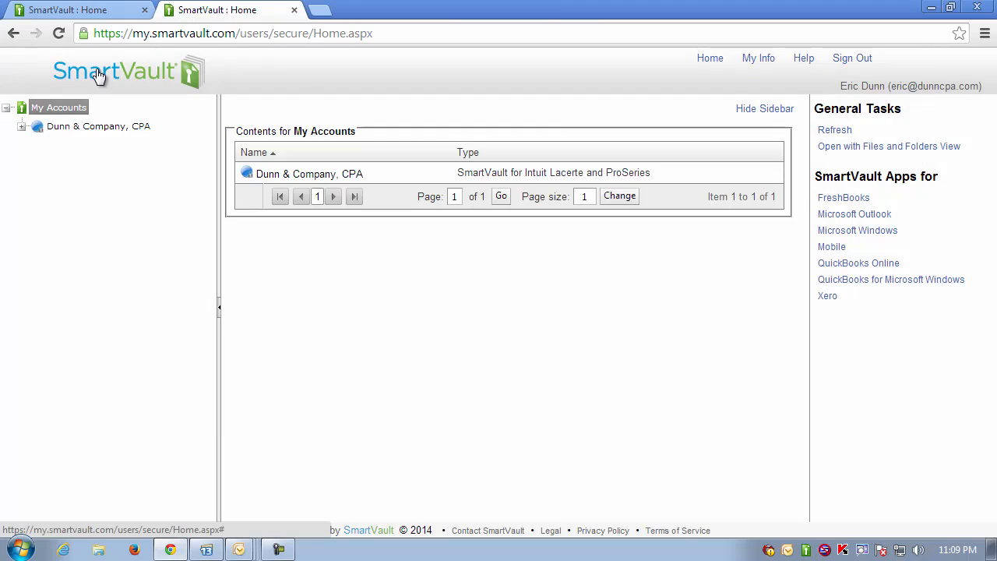
{"action": "left_click", "coordinate": [94, 125]}
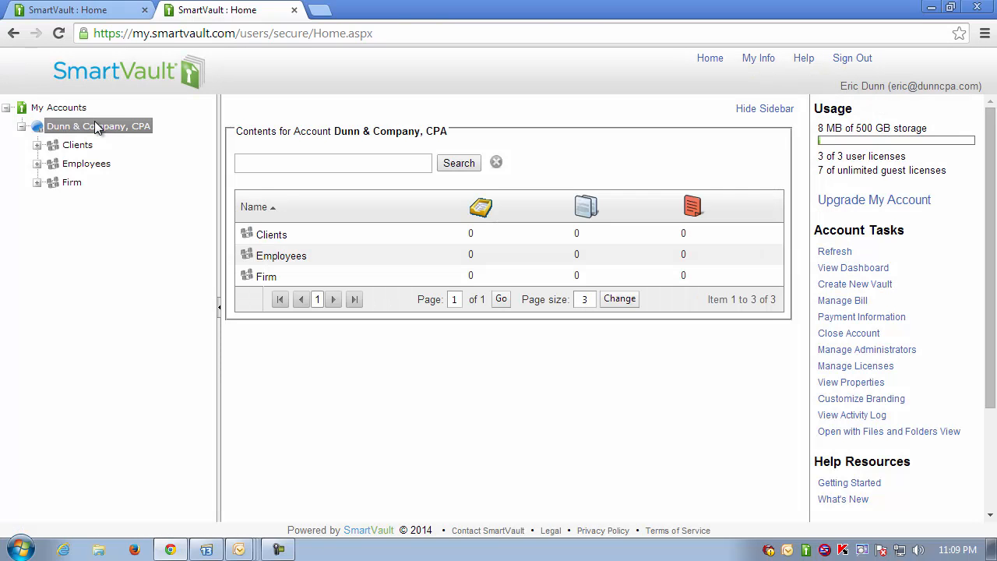
{"action": "left_click", "coordinate": [858, 269]}
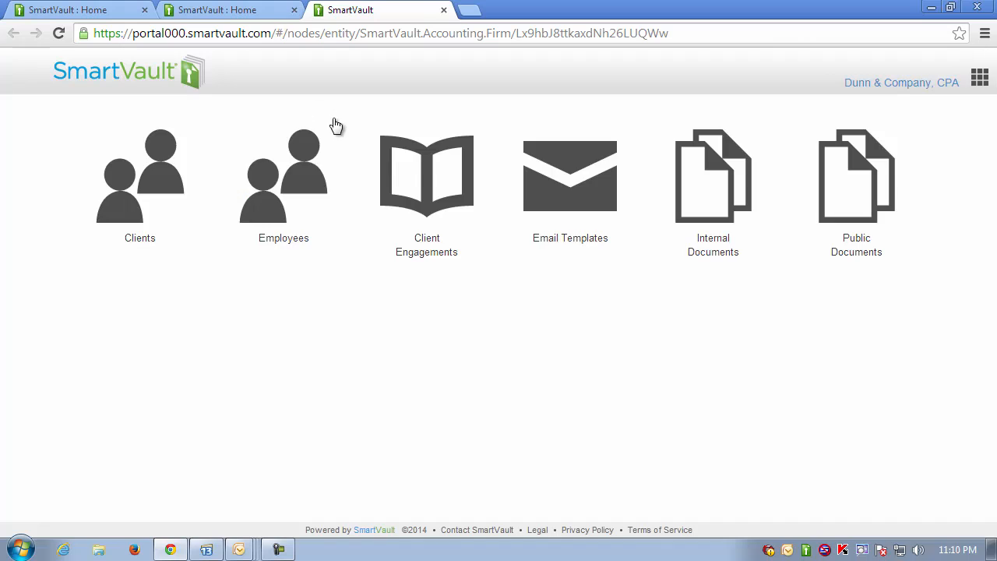
{"action": "left_click", "coordinate": [304, 174]}
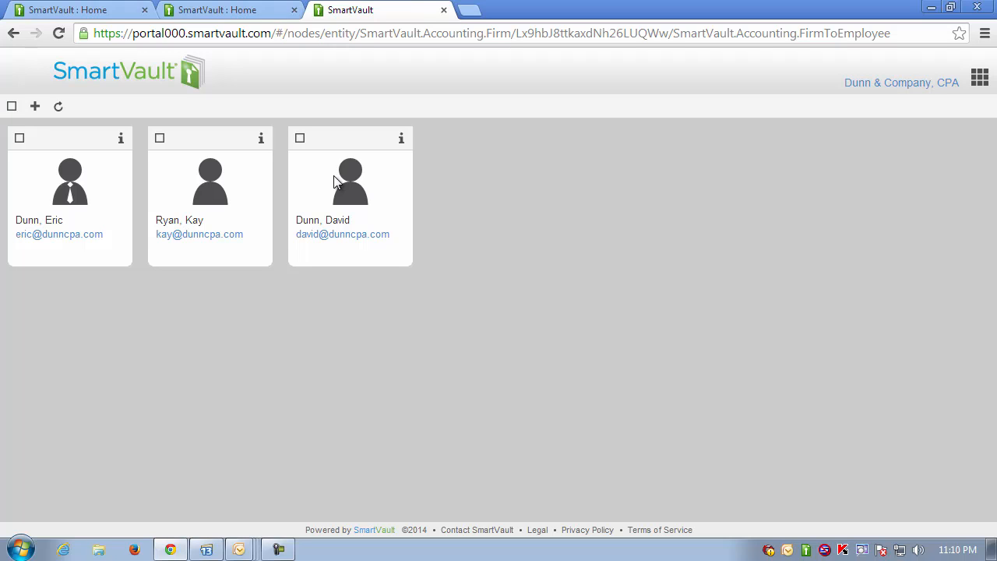
{"action": "left_click", "coordinate": [113, 15]}
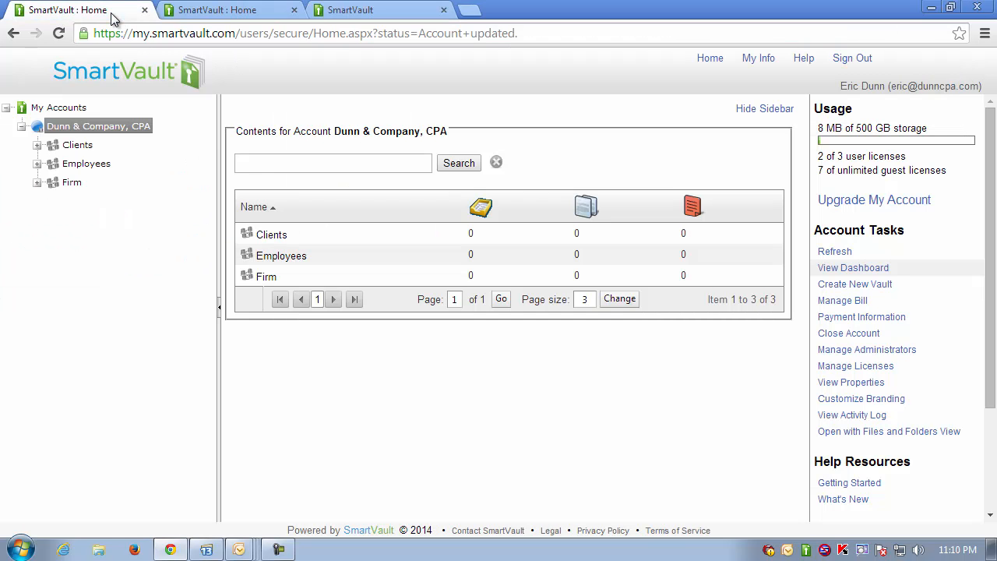
{"action": "left_click", "coordinate": [100, 163]}
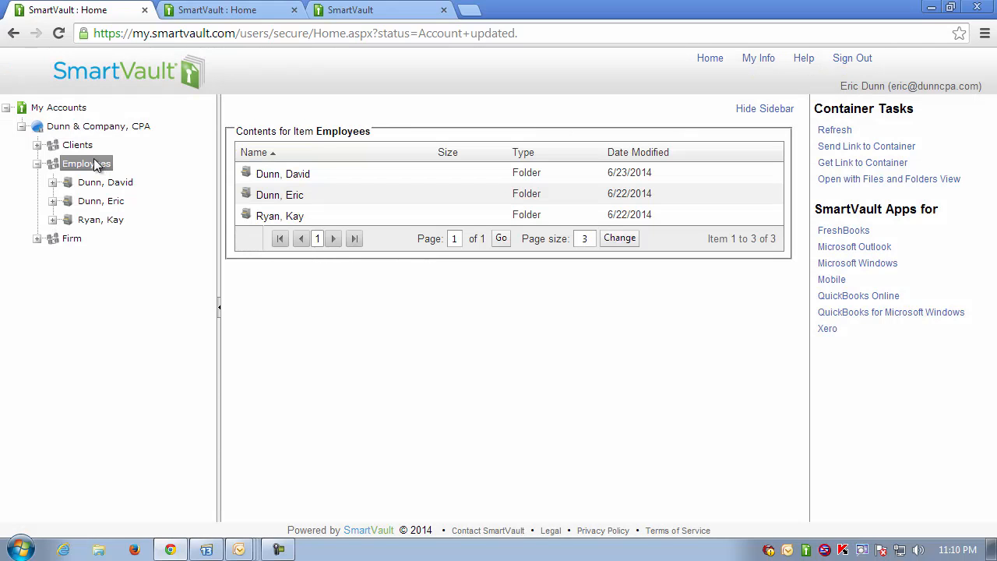